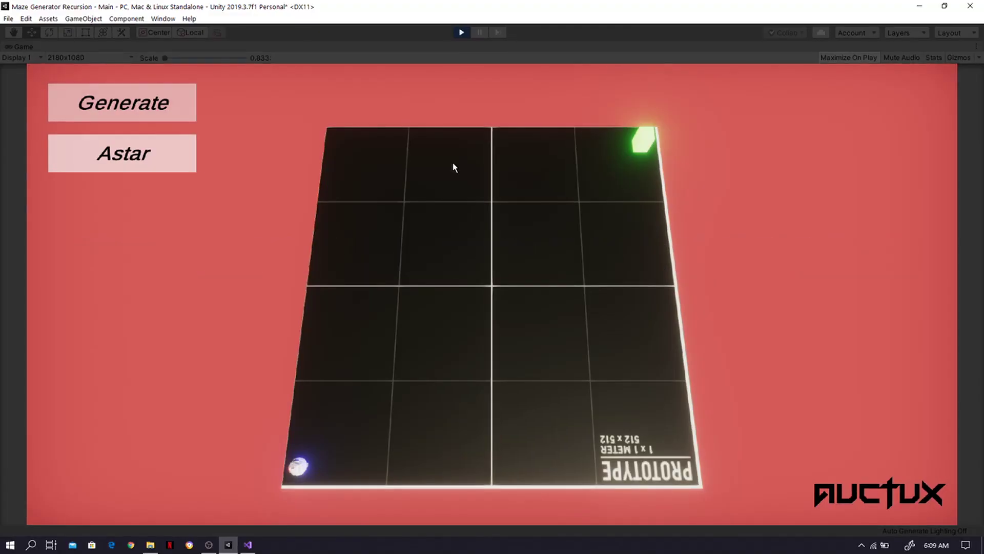
Step: Generate a new maze on the empty board, then briefly show and hide the grid and node Gizmos
click(168, 111)
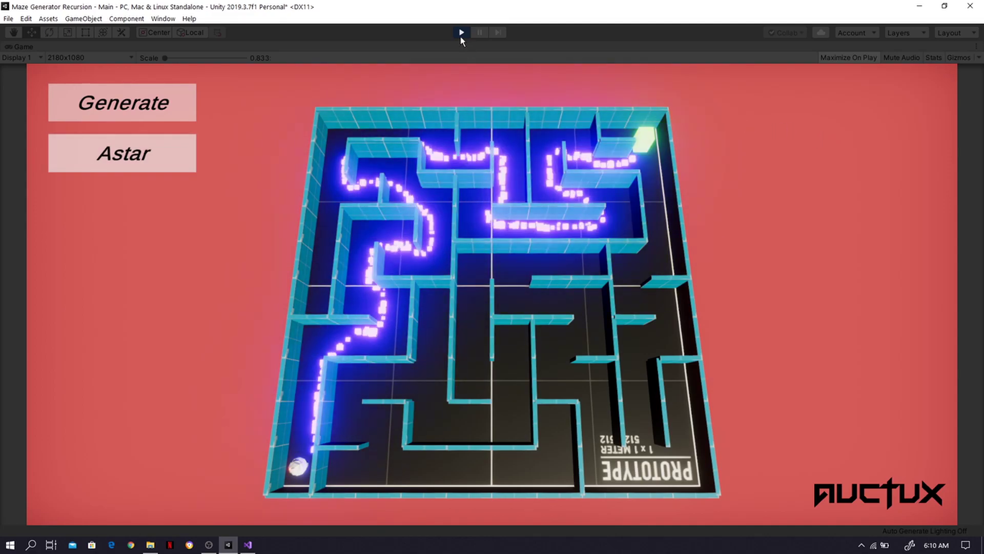
click(955, 59)
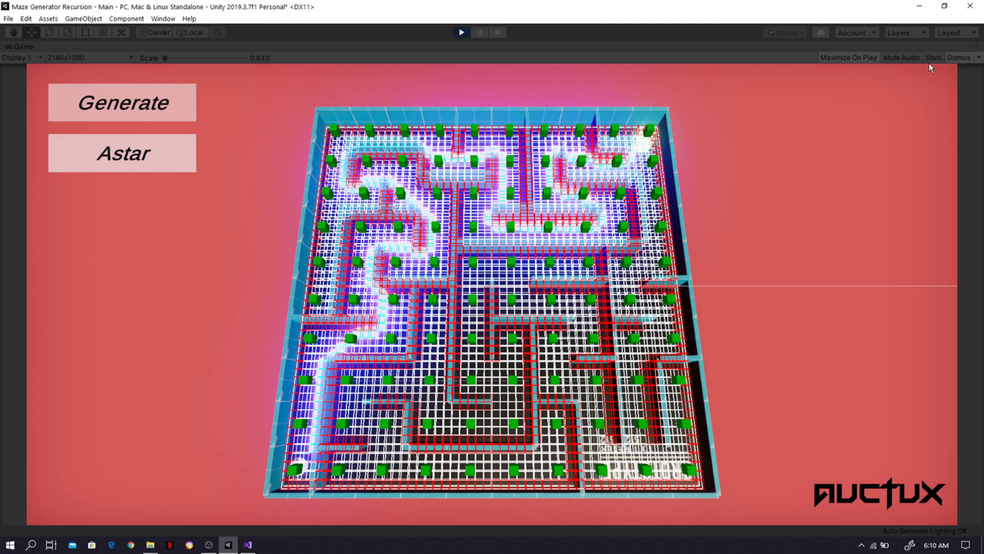
click(959, 58)
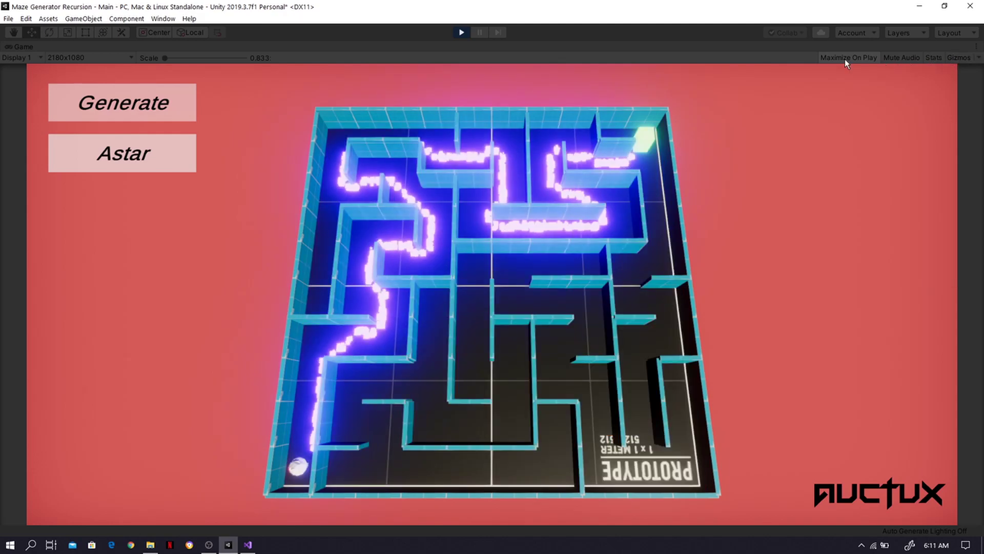
Step: Stop the running scene and open Maze.cs, reviewing its Awake and Start methods
click(467, 34)
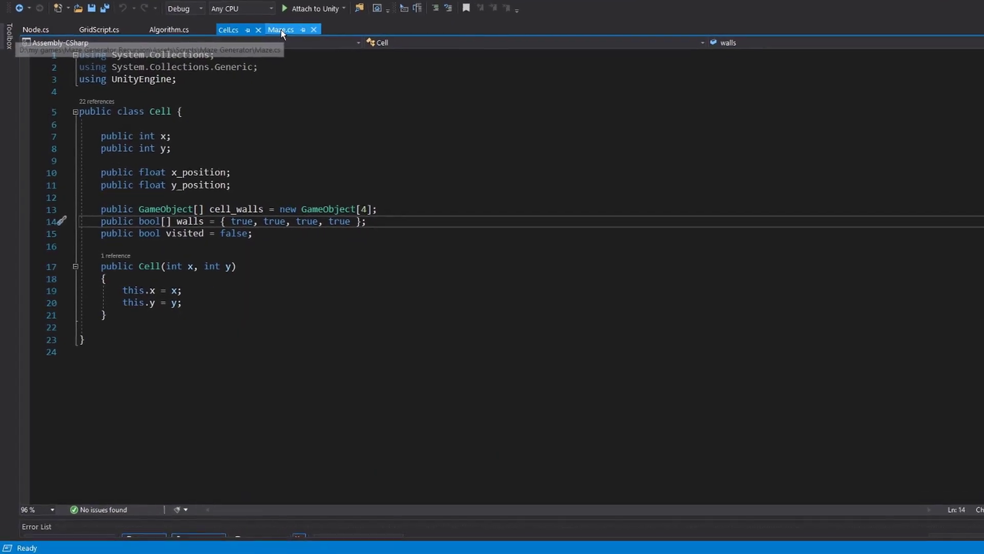
click(272, 38)
scroll(563, 212, down, 1)
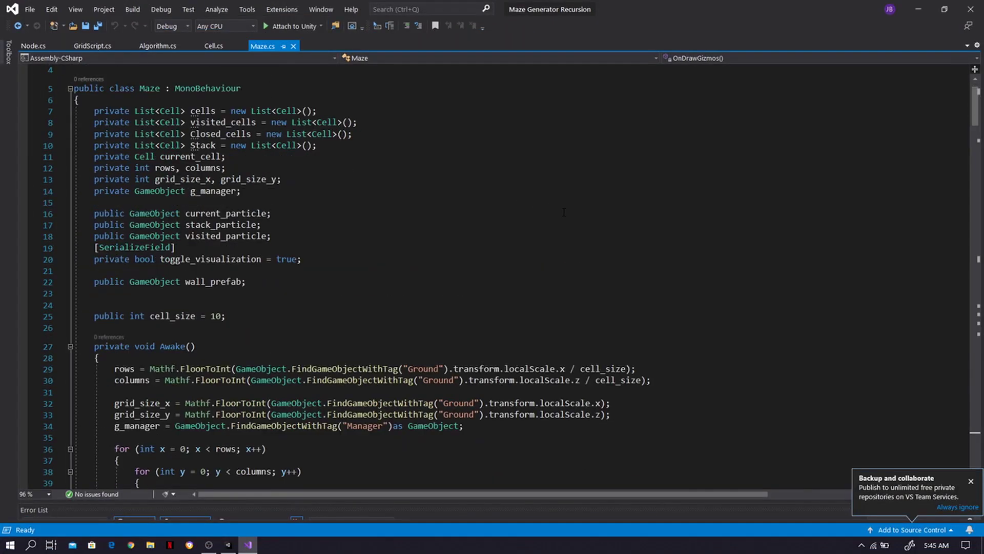
scroll(563, 212, down, 1)
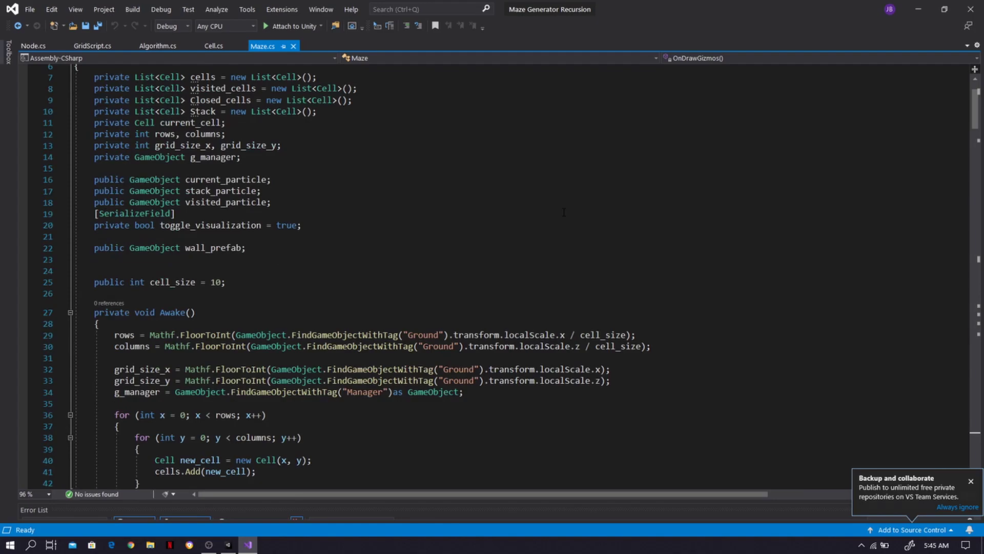
scroll(564, 212, down, 2)
scroll(564, 211, down, 3)
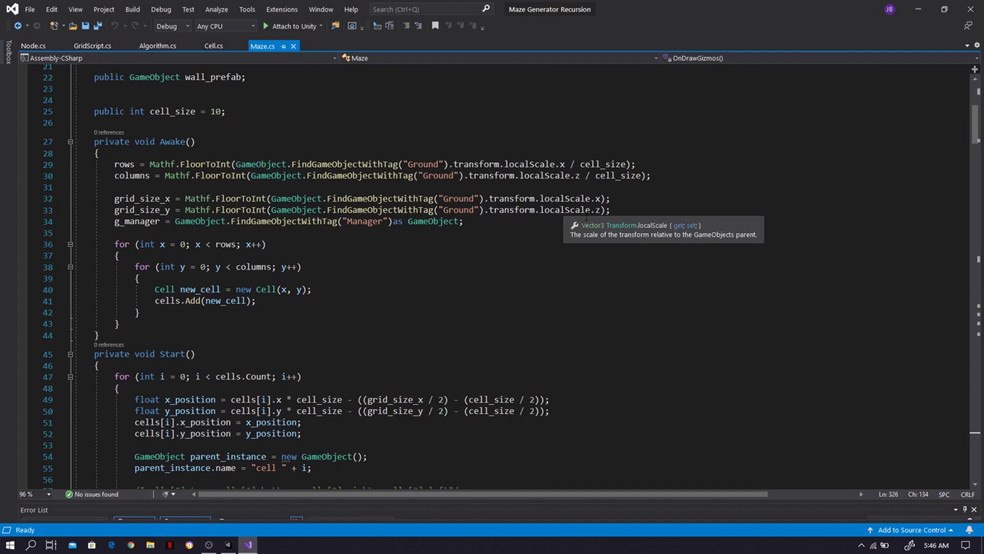
Step: Read down to the Update method that carves passages using a stack
scroll(541, 232, down, 4)
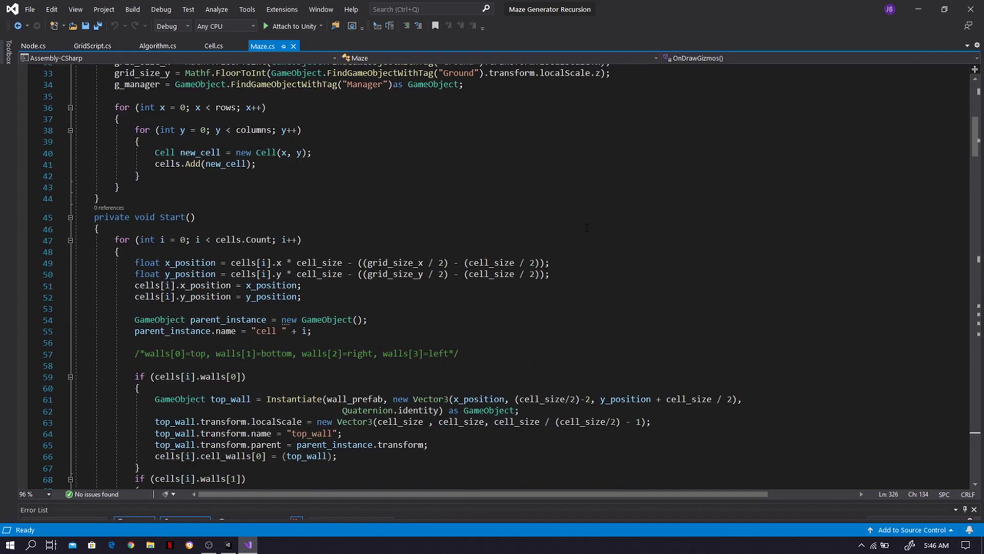
scroll(592, 227, down, 4)
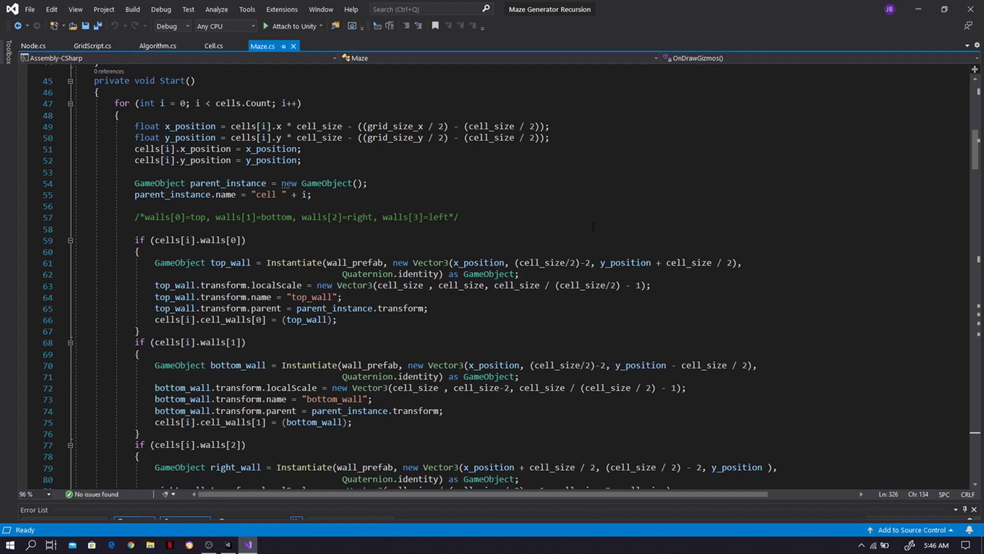
scroll(593, 227, down, 2)
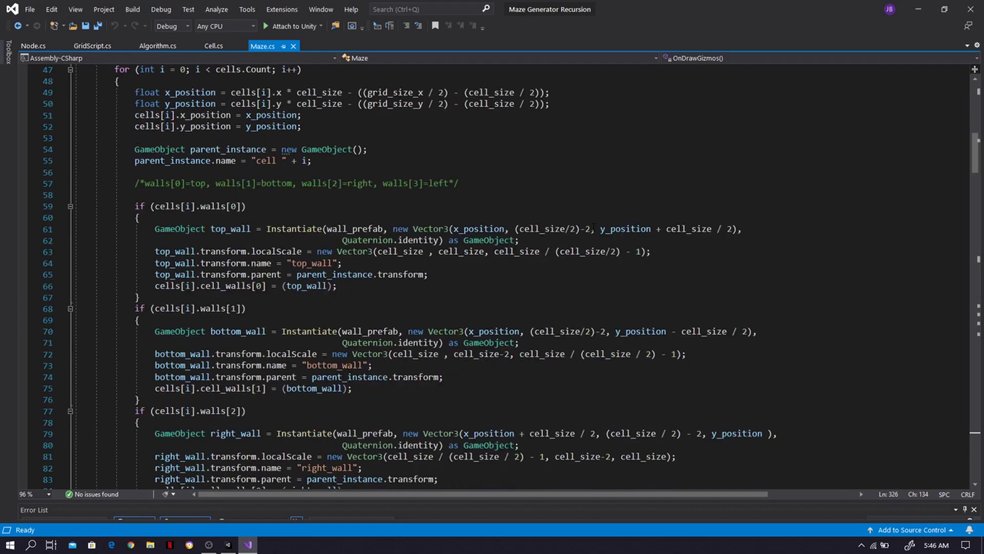
scroll(594, 227, down, 3)
scroll(594, 227, down, 2)
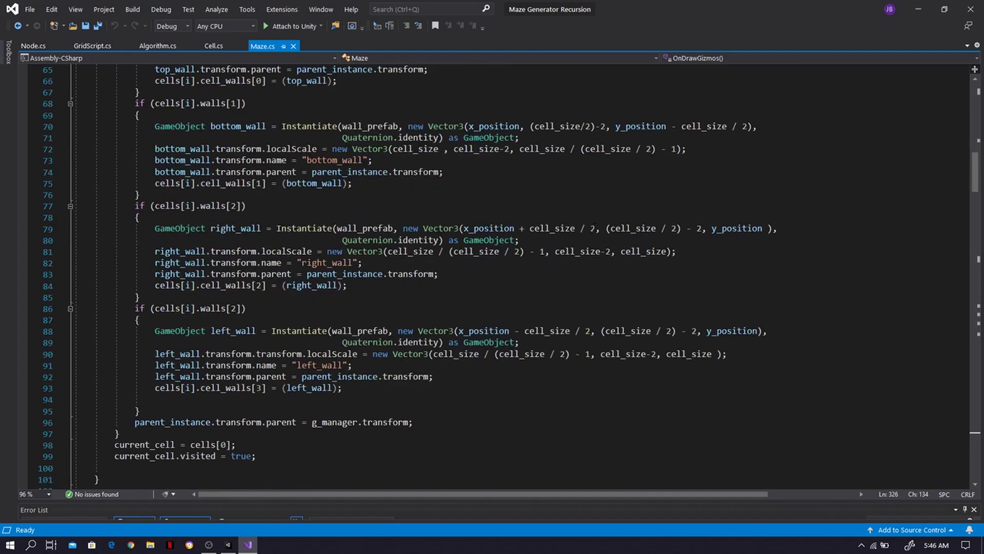
scroll(594, 227, down, 6)
scroll(595, 227, down, 3)
scroll(595, 227, down, 2)
scroll(595, 227, down, 2)
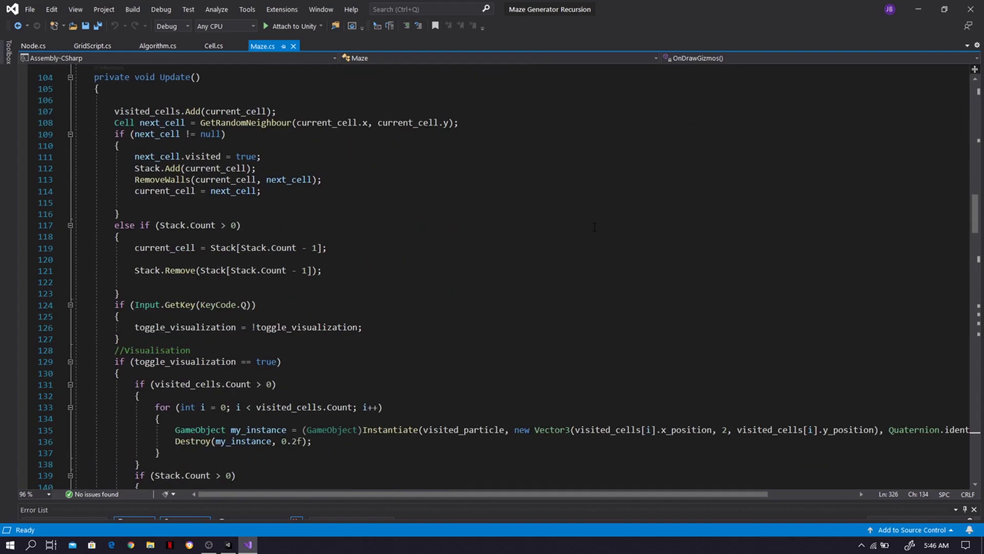
scroll(595, 227, down, 1)
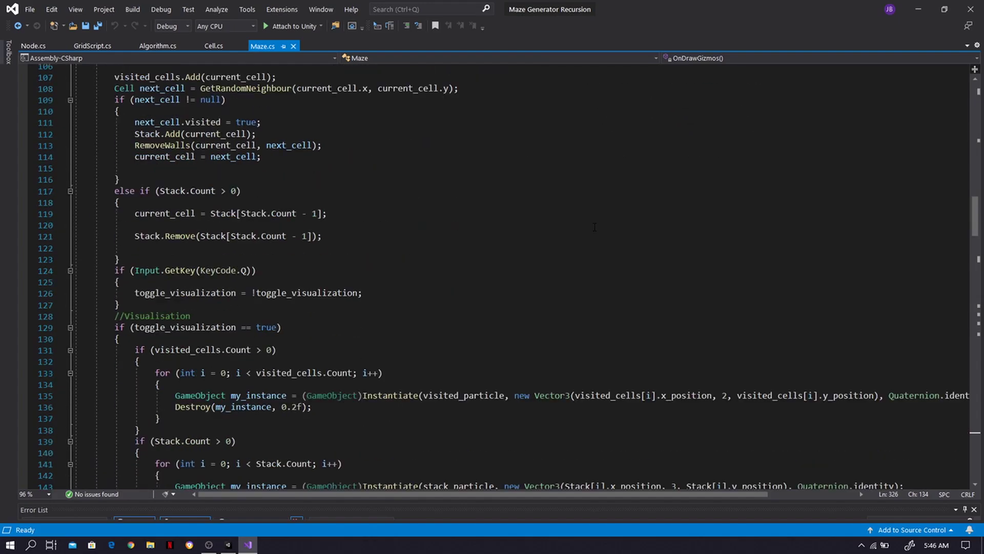
ctrl+scroll(456, 381, down, 1)
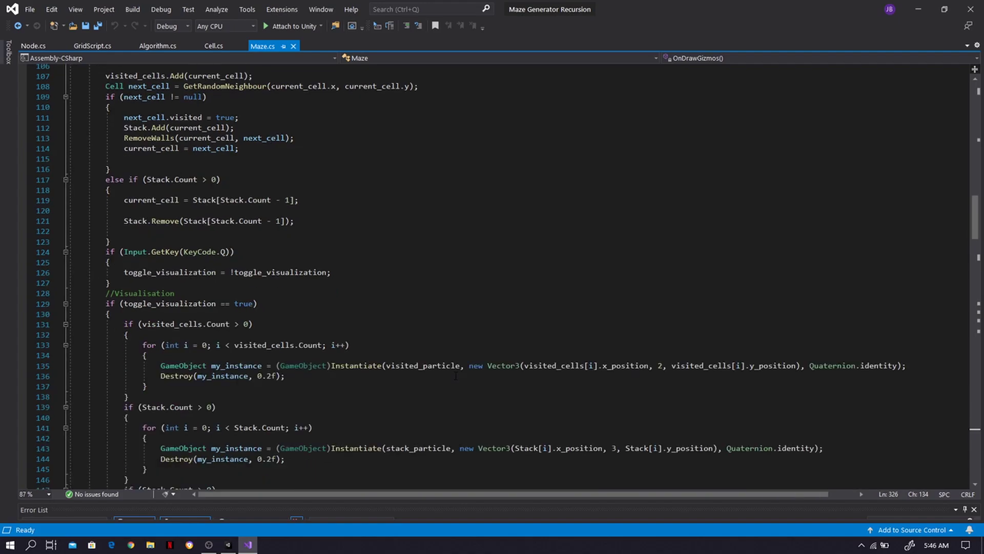
scroll(498, 351, up, 1)
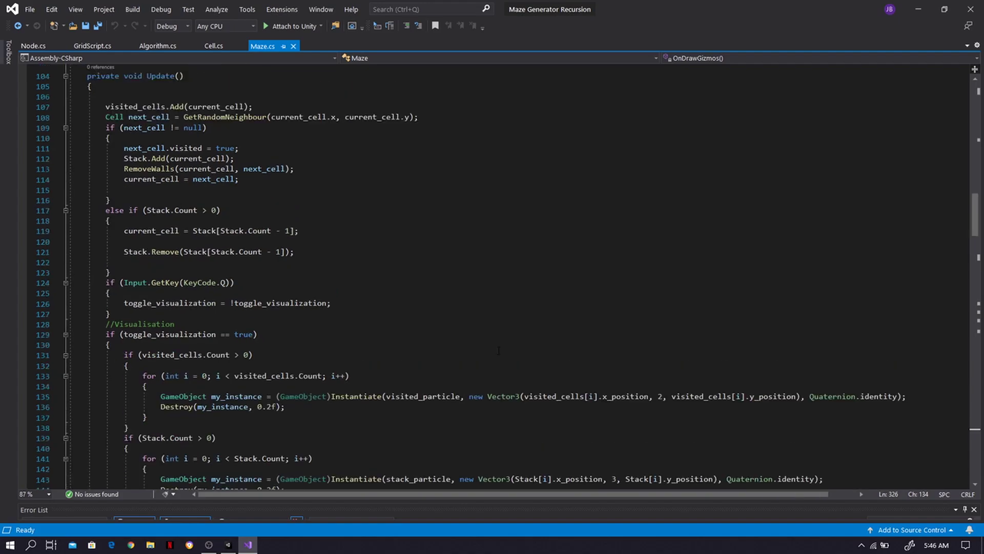
scroll(499, 350, down, 1)
scroll(498, 350, up, 1)
scroll(498, 350, down, 3)
scroll(500, 350, down, 3)
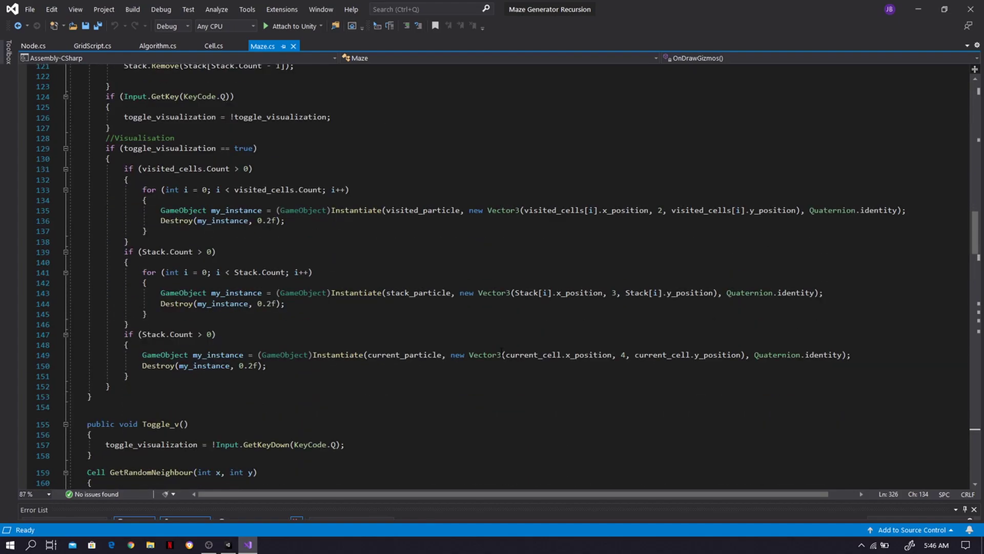
scroll(512, 351, down, 3)
scroll(507, 352, down, 3)
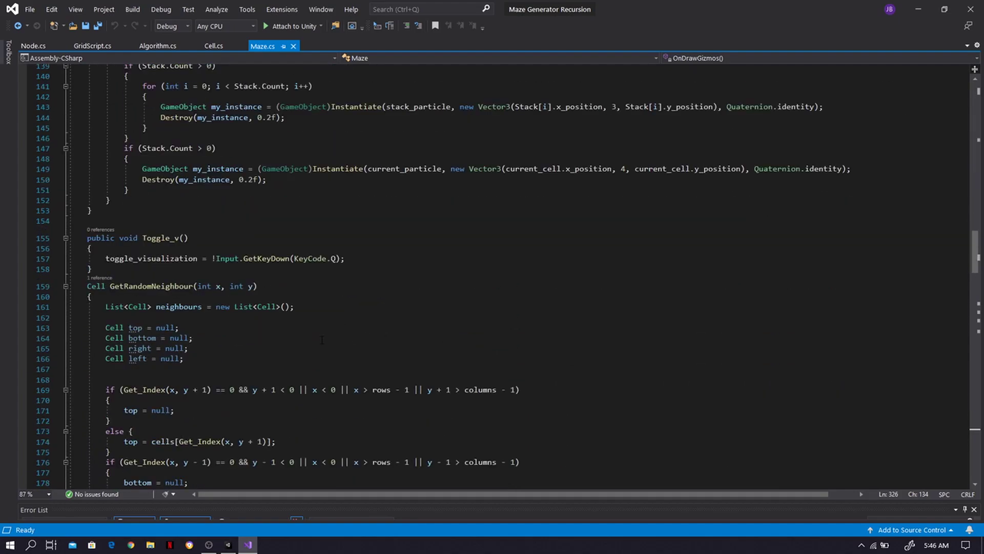
scroll(322, 340, down, 3)
scroll(322, 340, down, 3)
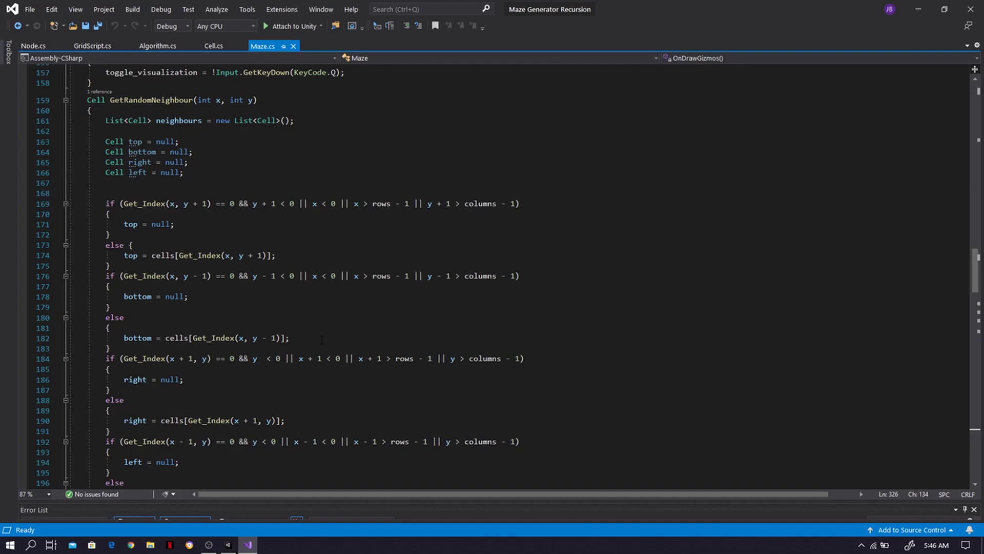
scroll(322, 340, down, 1)
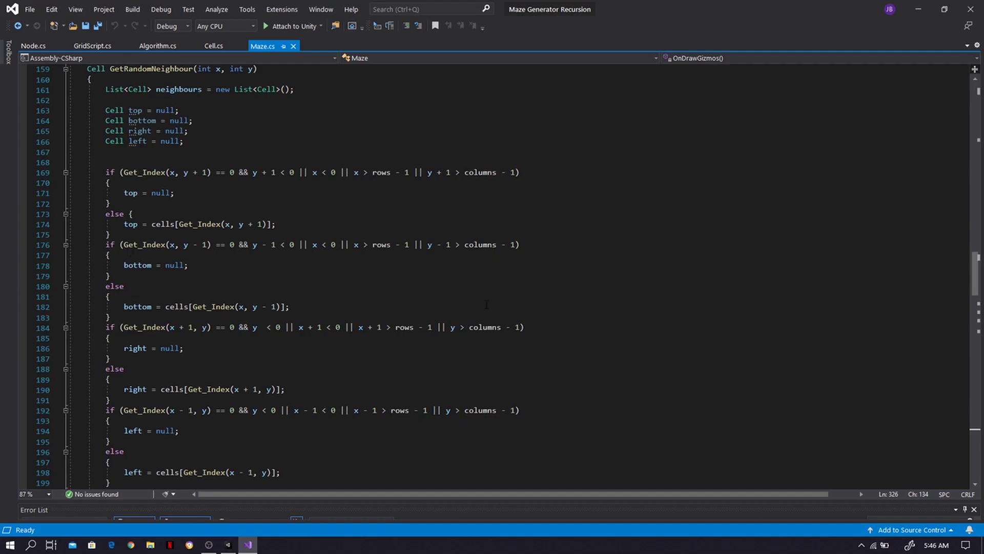
scroll(486, 304, down, 2)
scroll(515, 307, down, 4)
scroll(487, 306, down, 5)
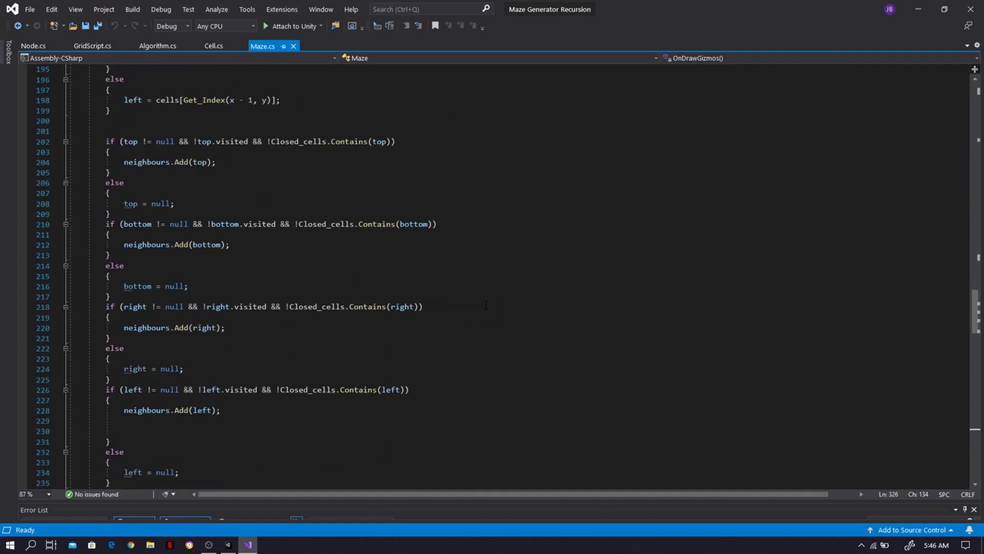
scroll(482, 306, down, 4)
scroll(478, 305, down, 4)
scroll(474, 305, down, 4)
scroll(474, 305, down, 3)
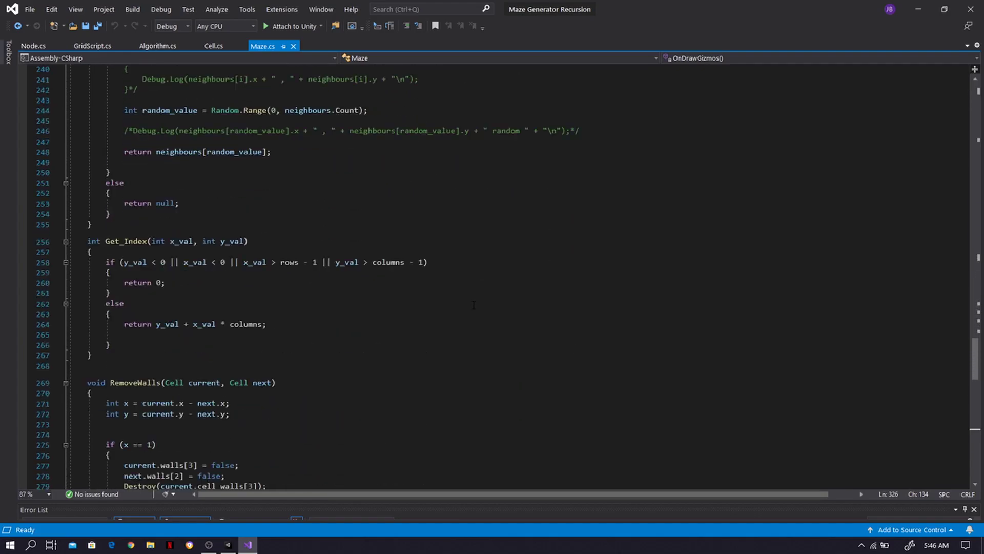
scroll(474, 305, down, 1)
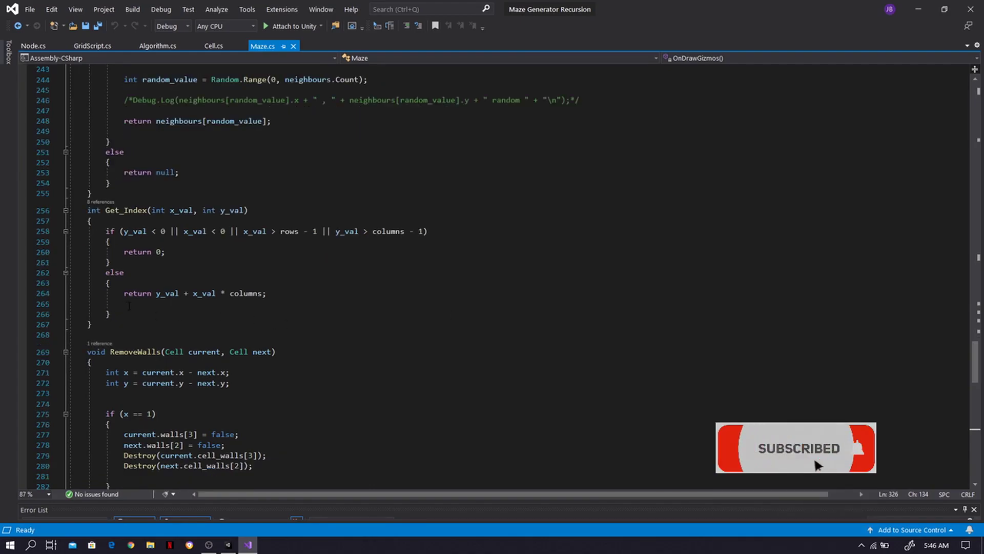
scroll(123, 306, down, 3)
scroll(133, 304, down, 1)
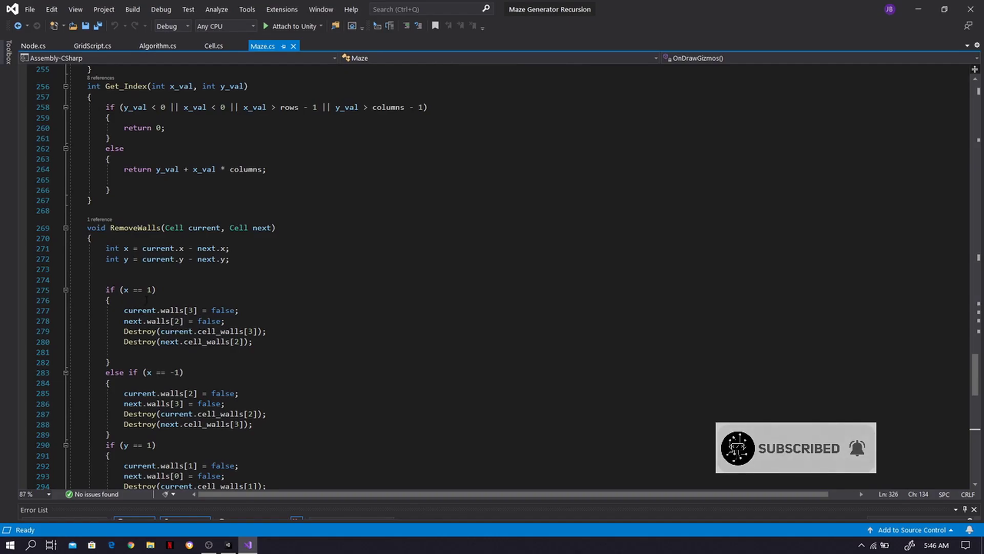
scroll(153, 302, down, 3)
scroll(180, 301, down, 2)
scroll(180, 300, down, 1)
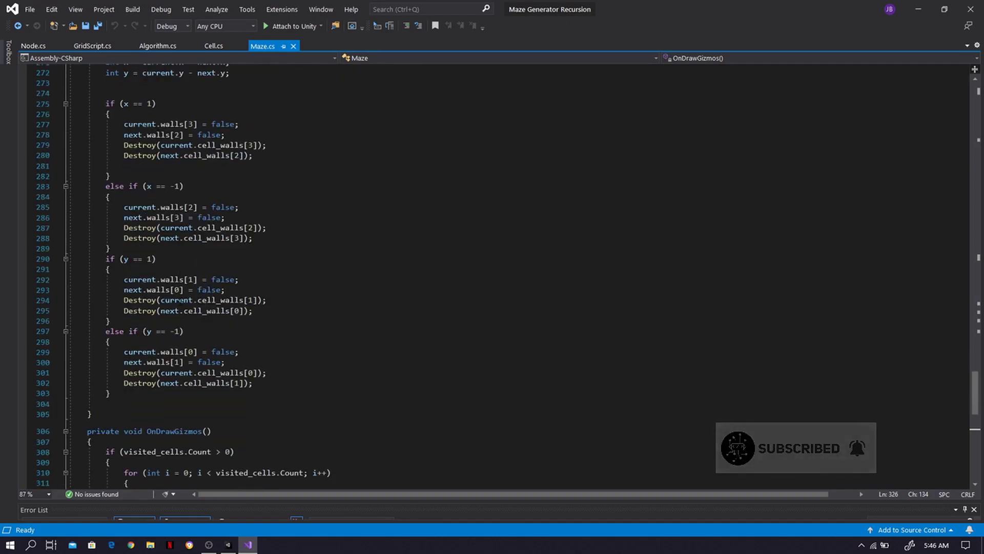
scroll(181, 301, down, 6)
scroll(181, 300, down, 3)
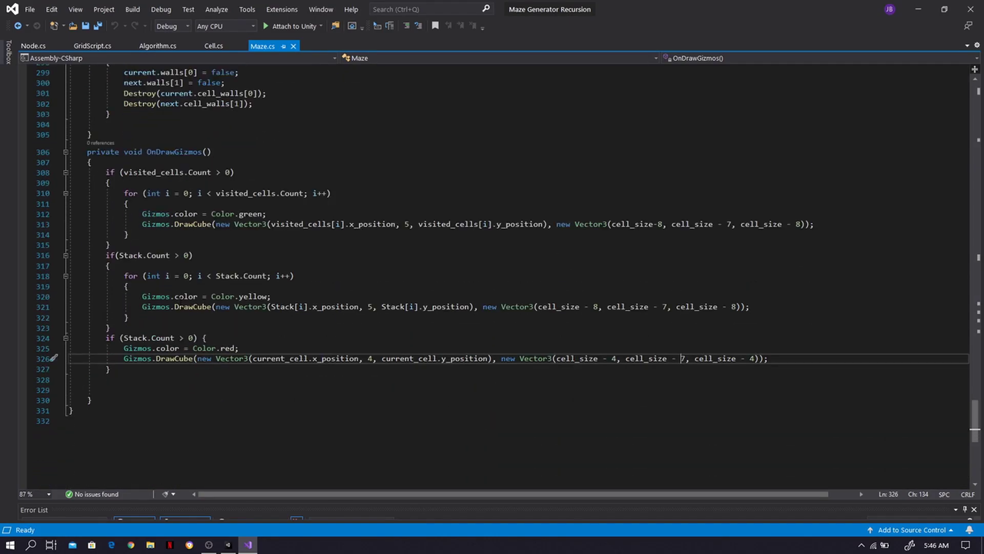
scroll(355, 278, down, 2)
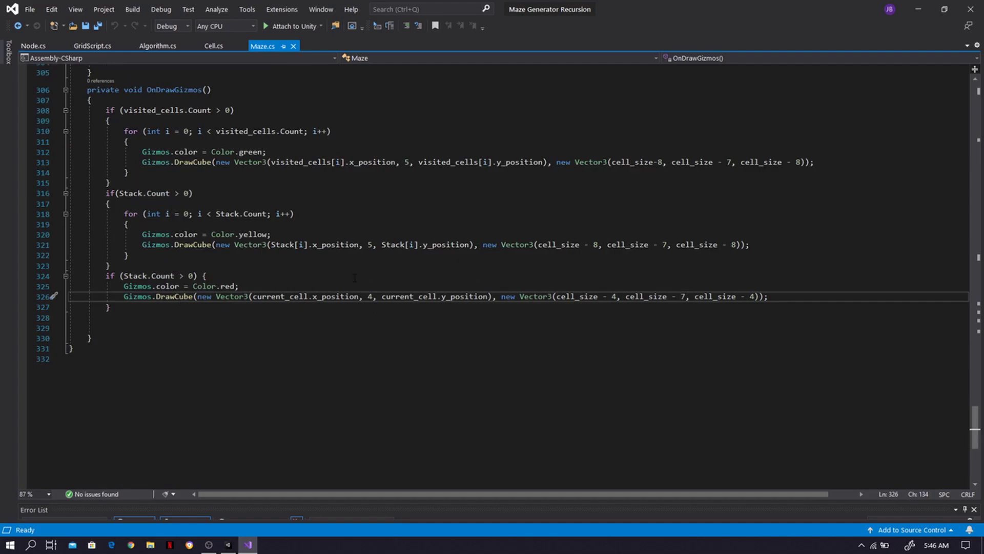
Step: Look over the Node class, then GridScript.cs from its top
click(33, 47)
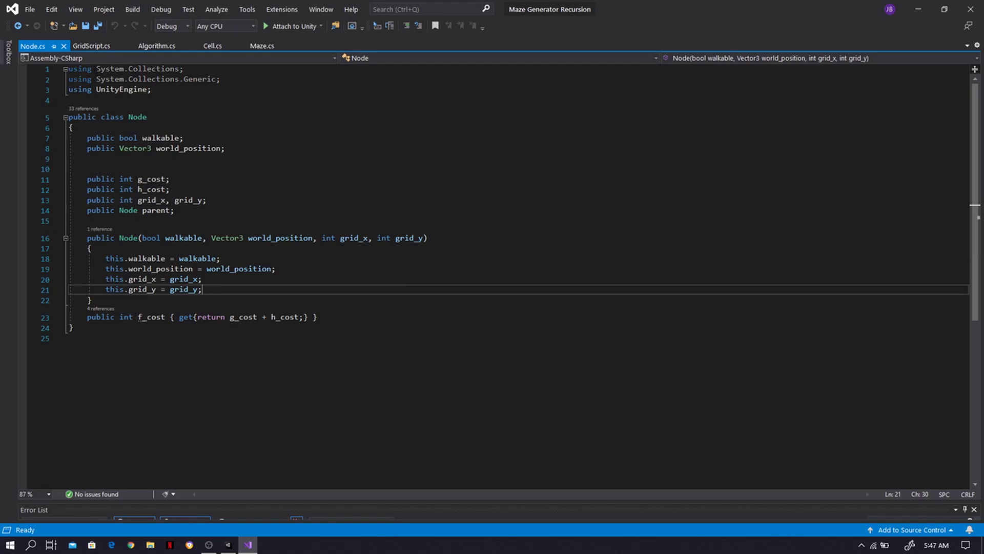
click(89, 47)
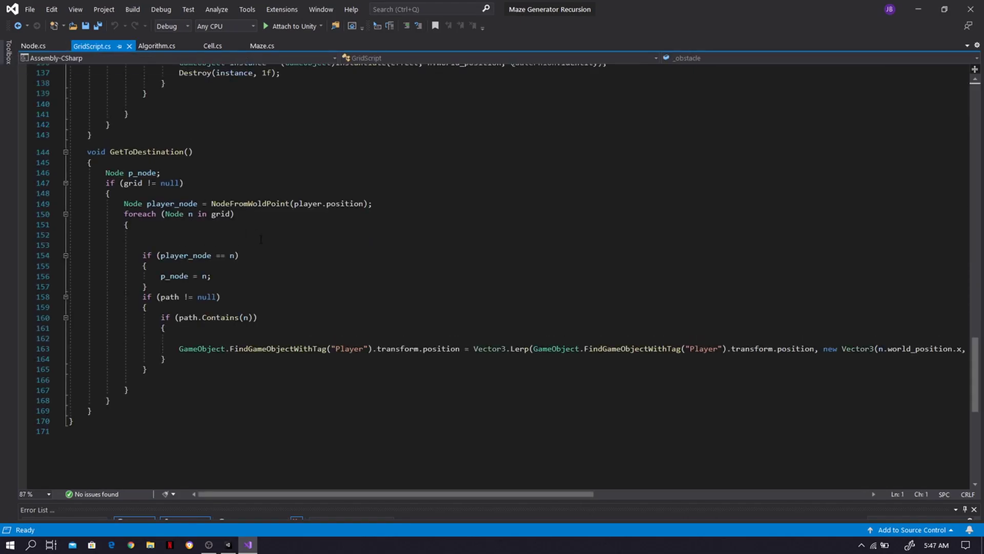
scroll(291, 244, up, 5)
scroll(291, 245, up, 8)
scroll(291, 244, up, 13)
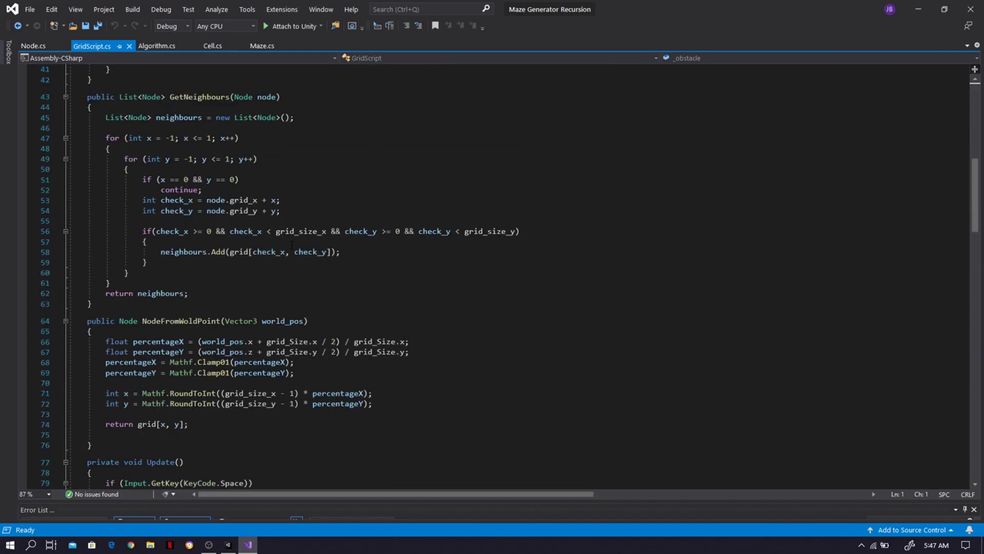
scroll(291, 245, up, 8)
scroll(291, 245, up, 5)
Step: Read through the rest of the GridScript.cs grid code
scroll(589, 240, down, 2)
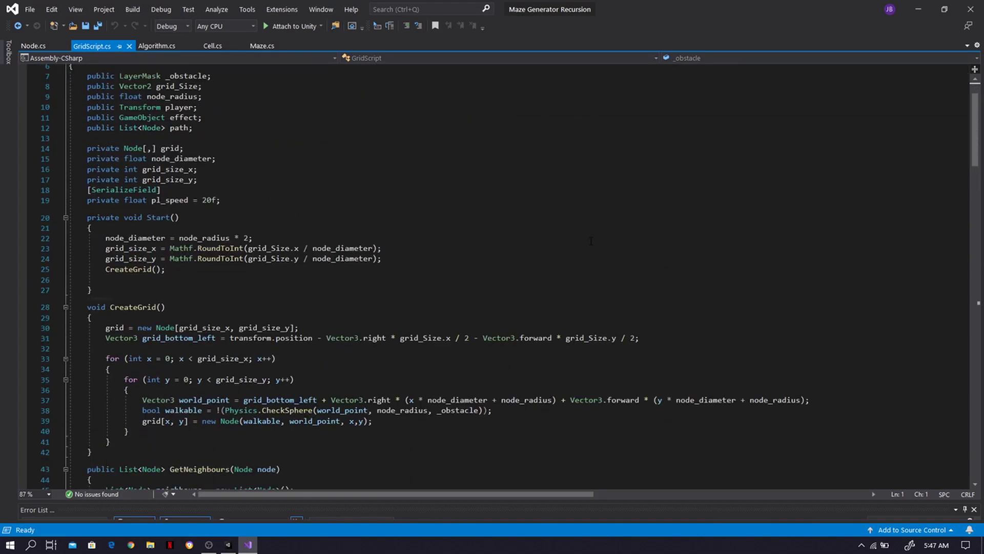
scroll(717, 257, down, 3)
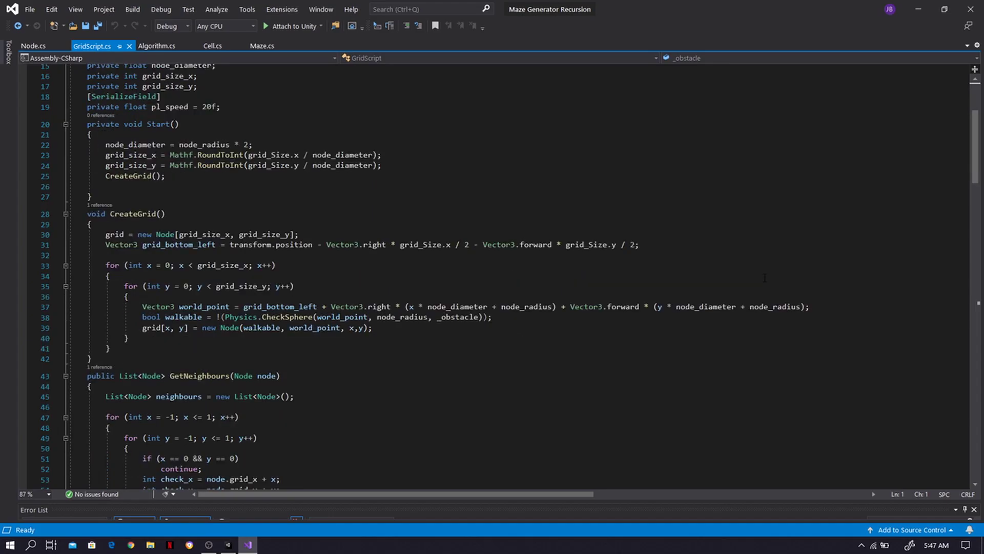
scroll(879, 280, down, 5)
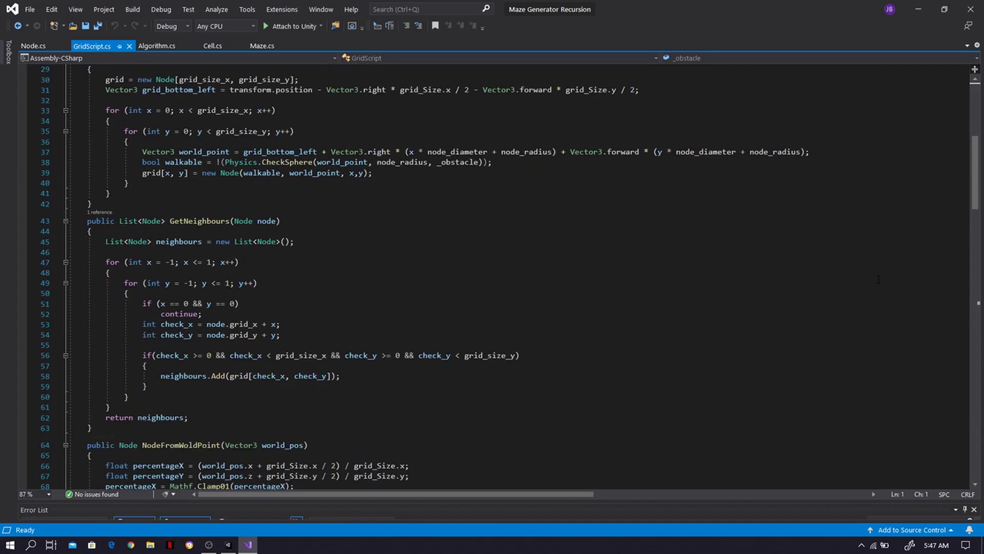
scroll(879, 279, down, 6)
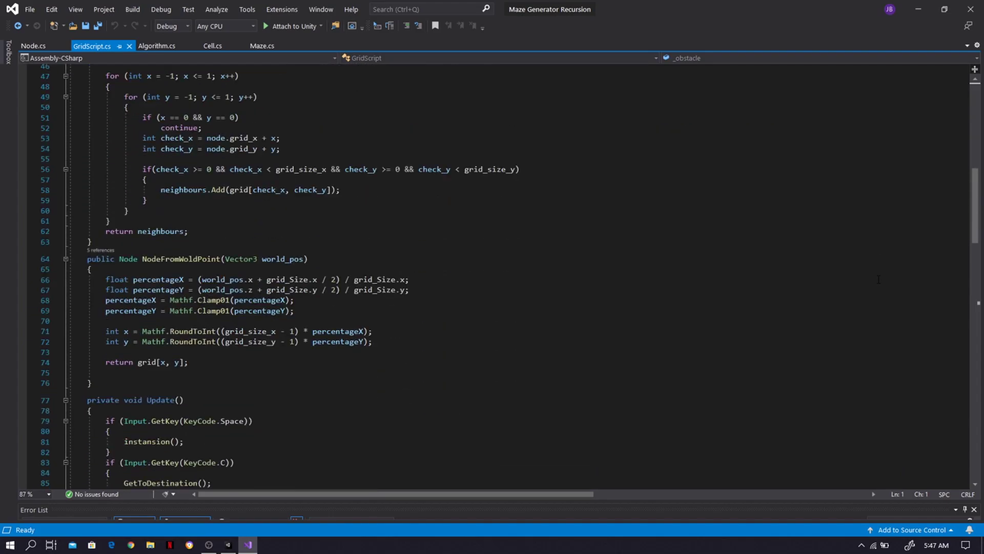
scroll(880, 281, down, 5)
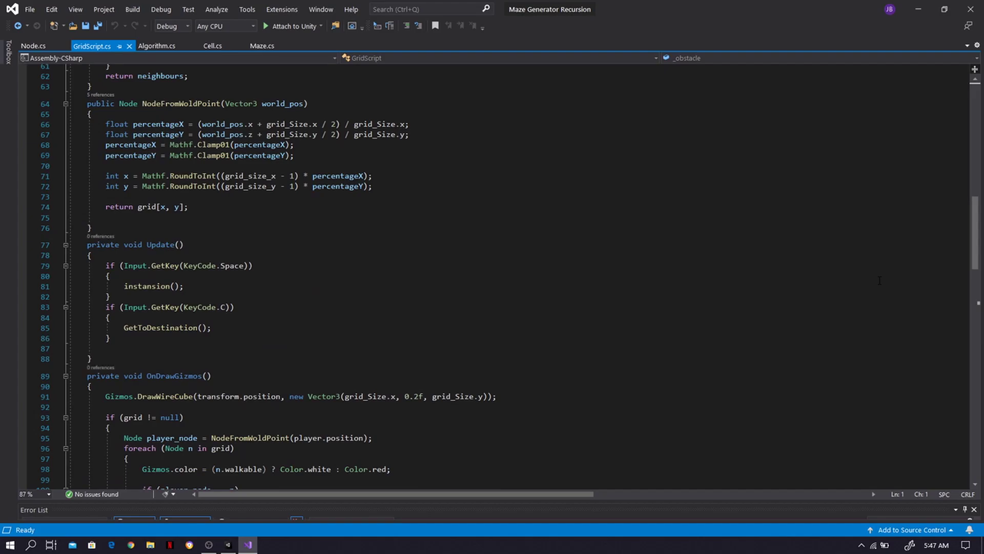
scroll(880, 280, down, 4)
scroll(880, 281, down, 3)
scroll(882, 281, down, 7)
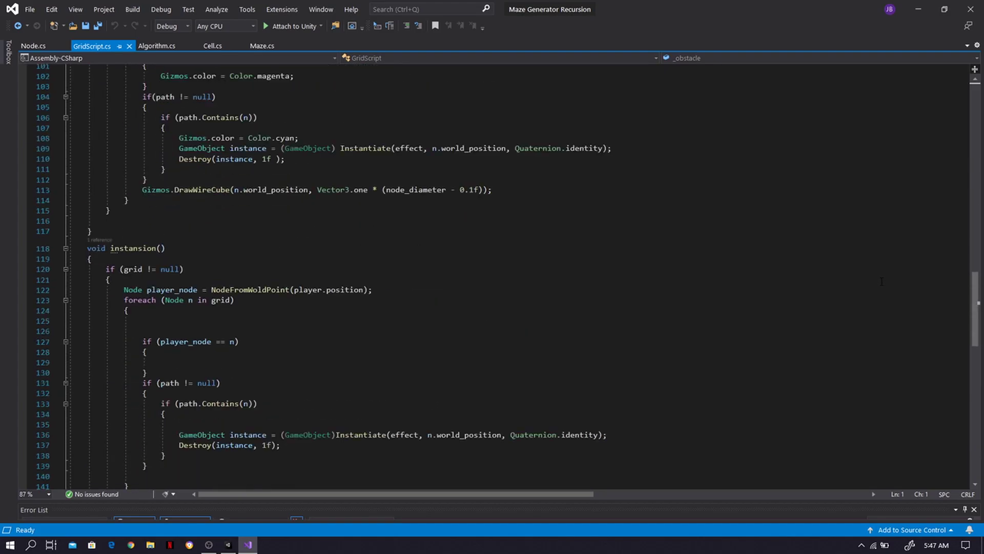
scroll(870, 271, down, 5)
scroll(871, 264, down, 4)
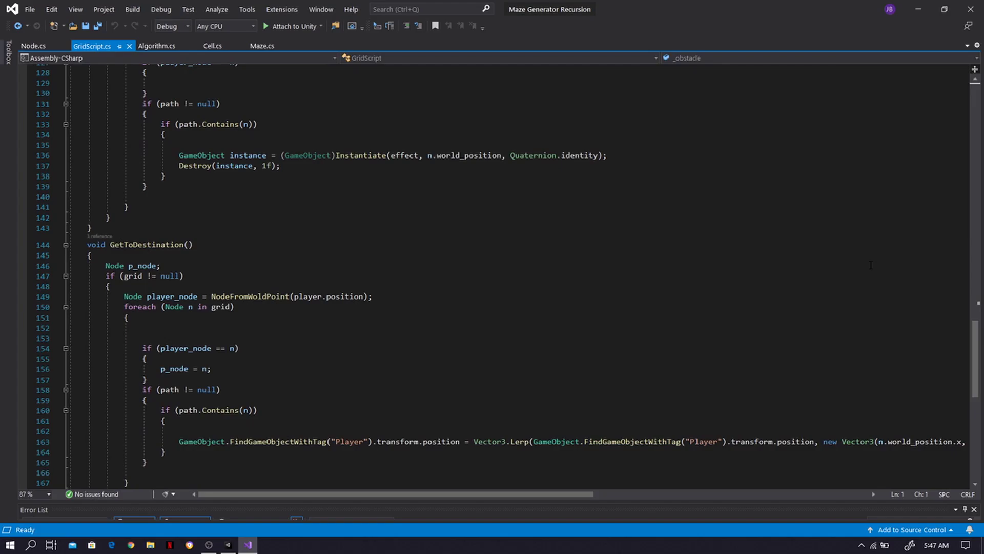
scroll(870, 264, down, 5)
Step: Review Algorithm.cs and its A* FindPath method
click(156, 49)
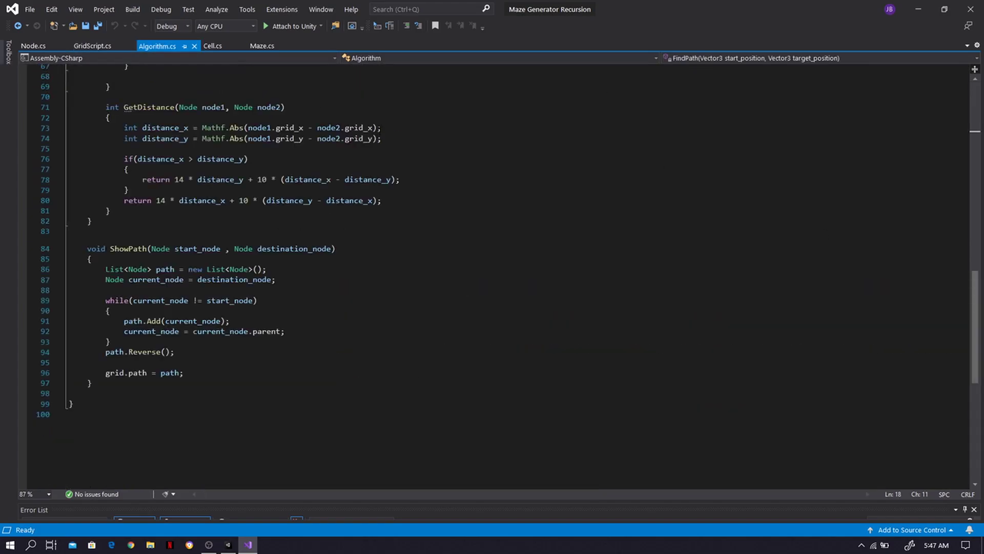
scroll(553, 168, up, 1)
scroll(553, 167, up, 11)
scroll(559, 169, up, 8)
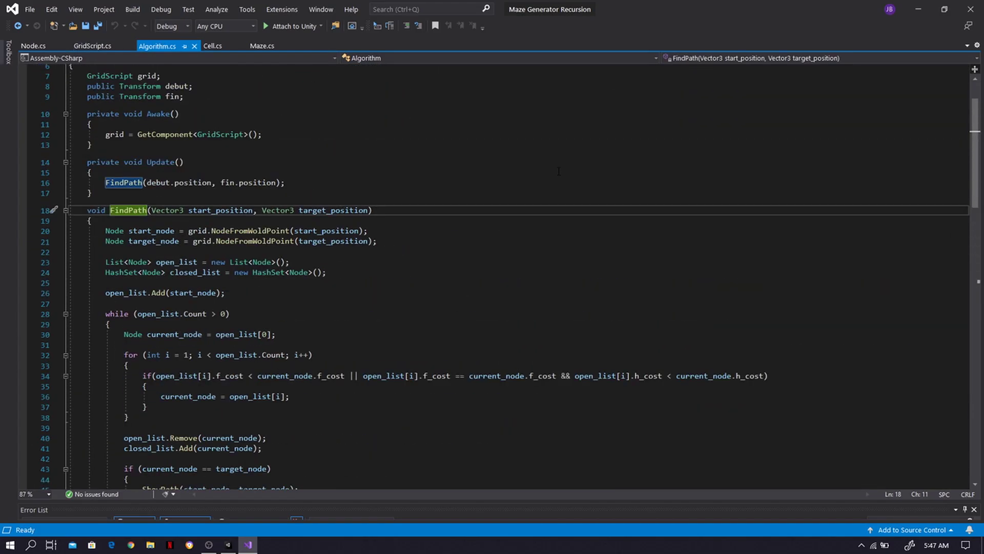
scroll(569, 173, up, 2)
scroll(574, 175, down, 1)
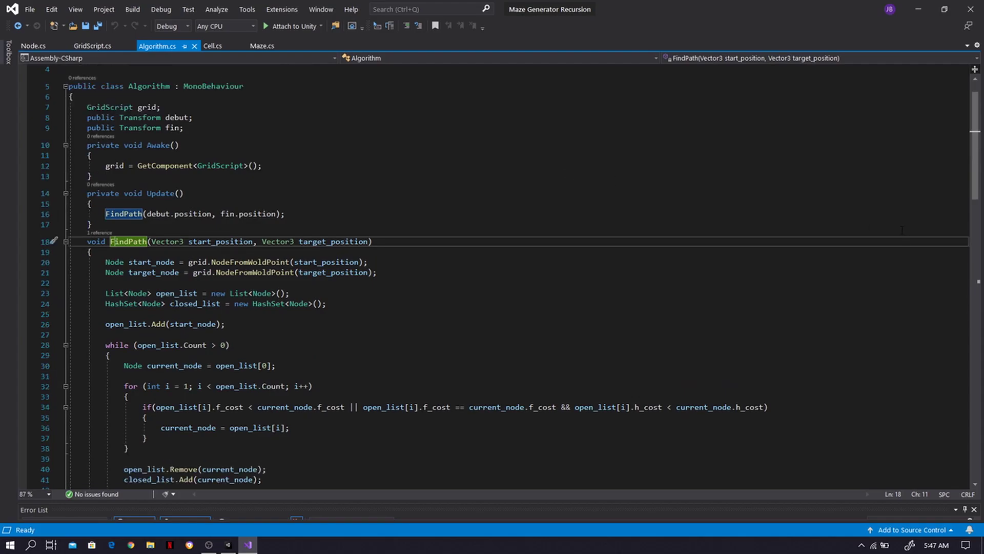
scroll(902, 230, down, 4)
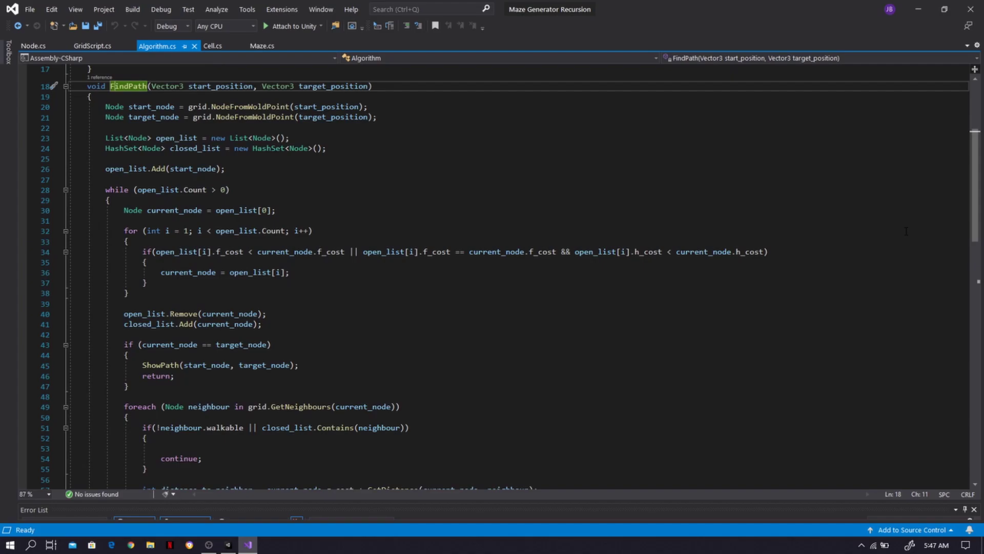
scroll(907, 231, down, 3)
scroll(907, 231, down, 2)
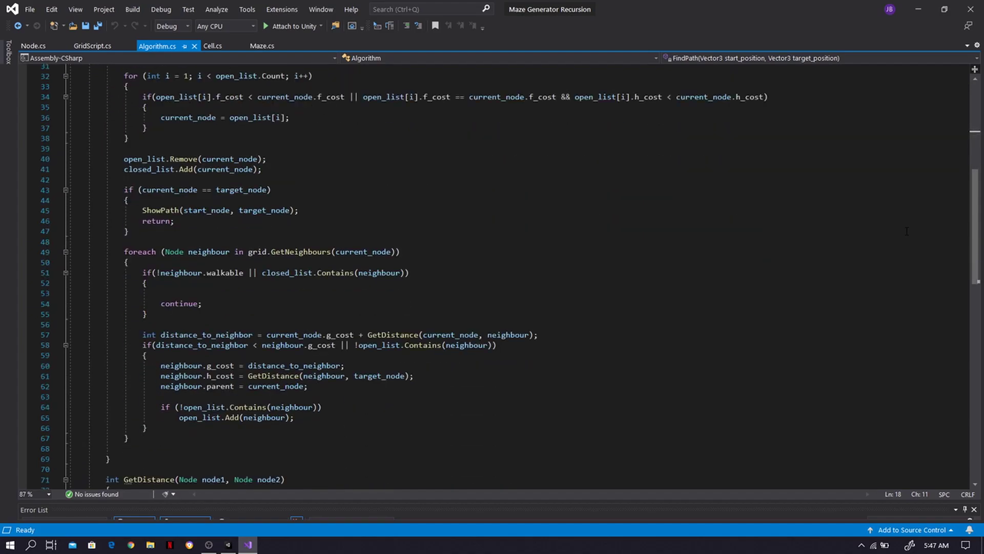
scroll(906, 231, down, 3)
scroll(907, 231, down, 4)
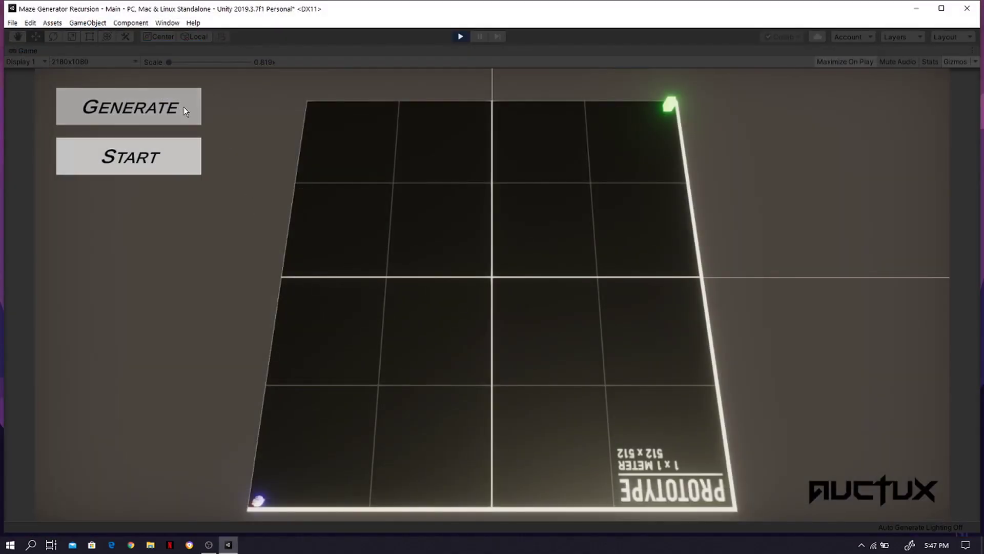
Step: Generate a maze, build it cell by cell with Start, then begin the run through it
click(183, 106)
click(173, 143)
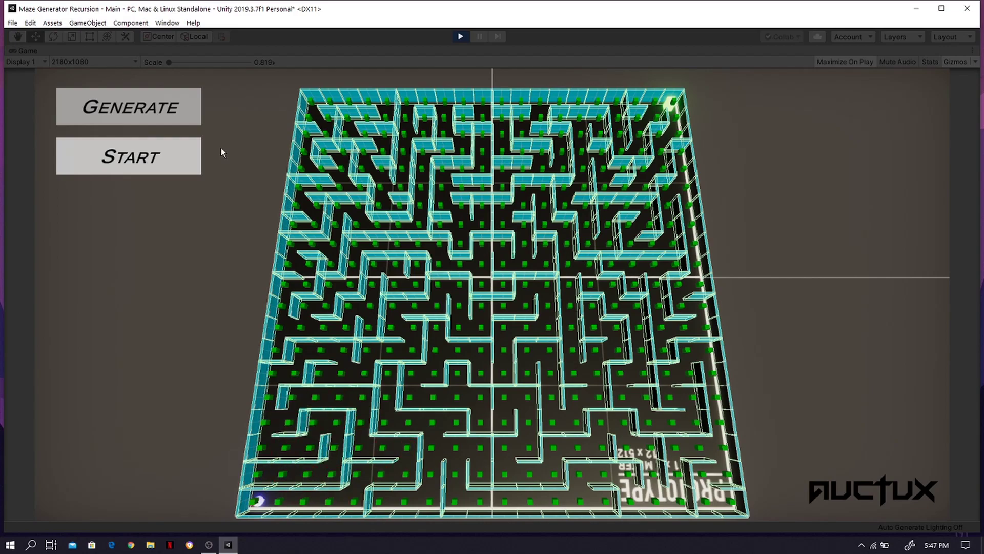
click(179, 156)
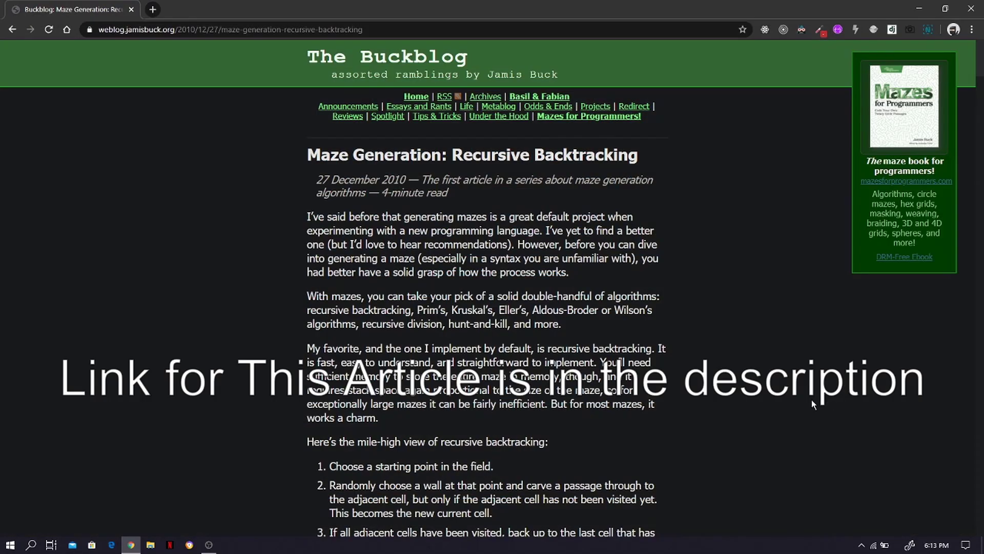
scroll(809, 401, down, 3)
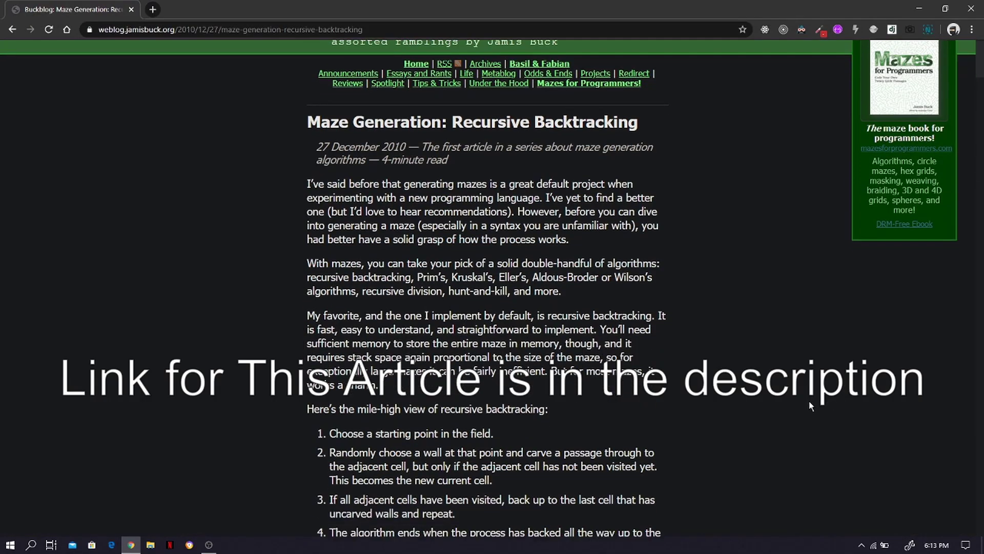